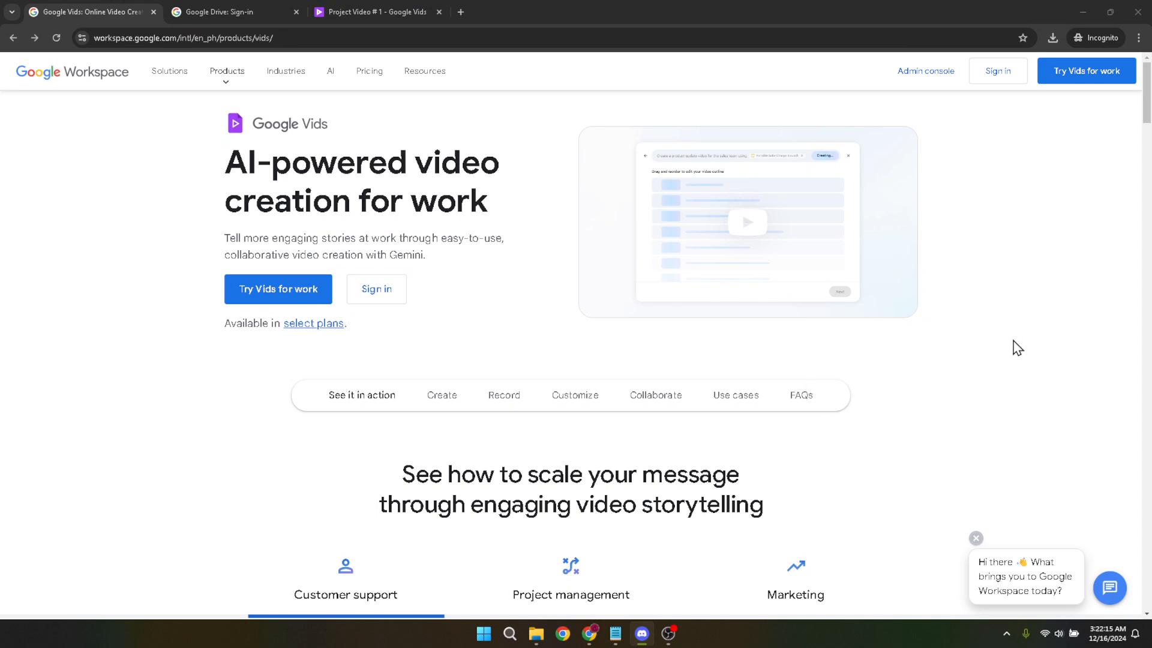
left_click(1018, 347)
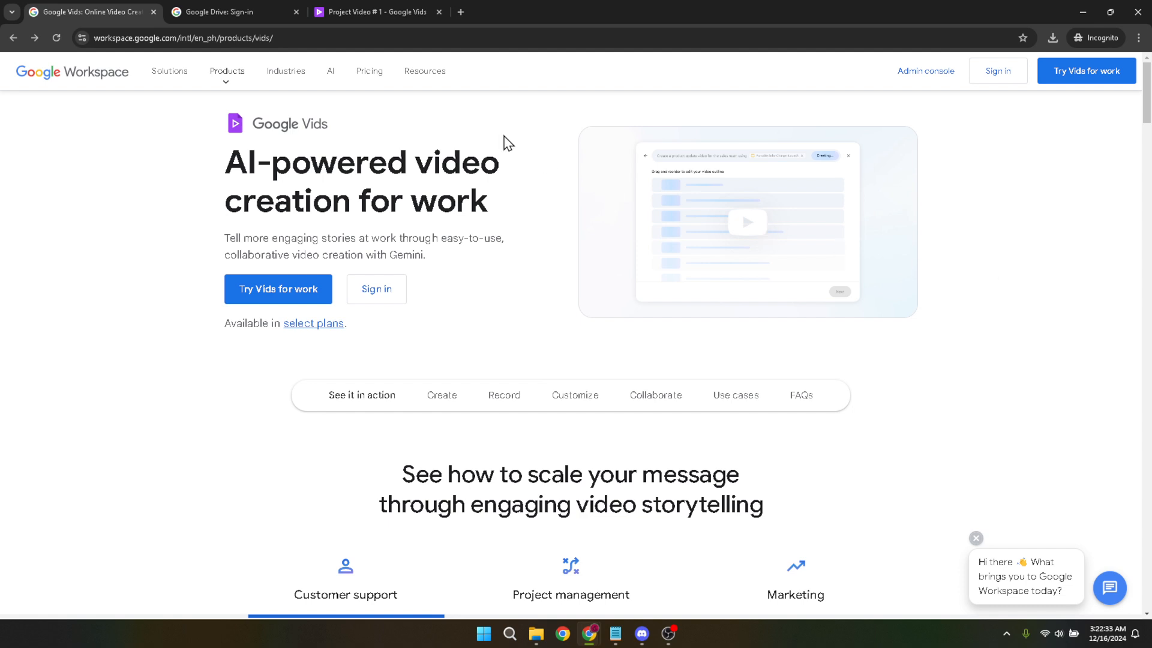
left_click(528, 36)
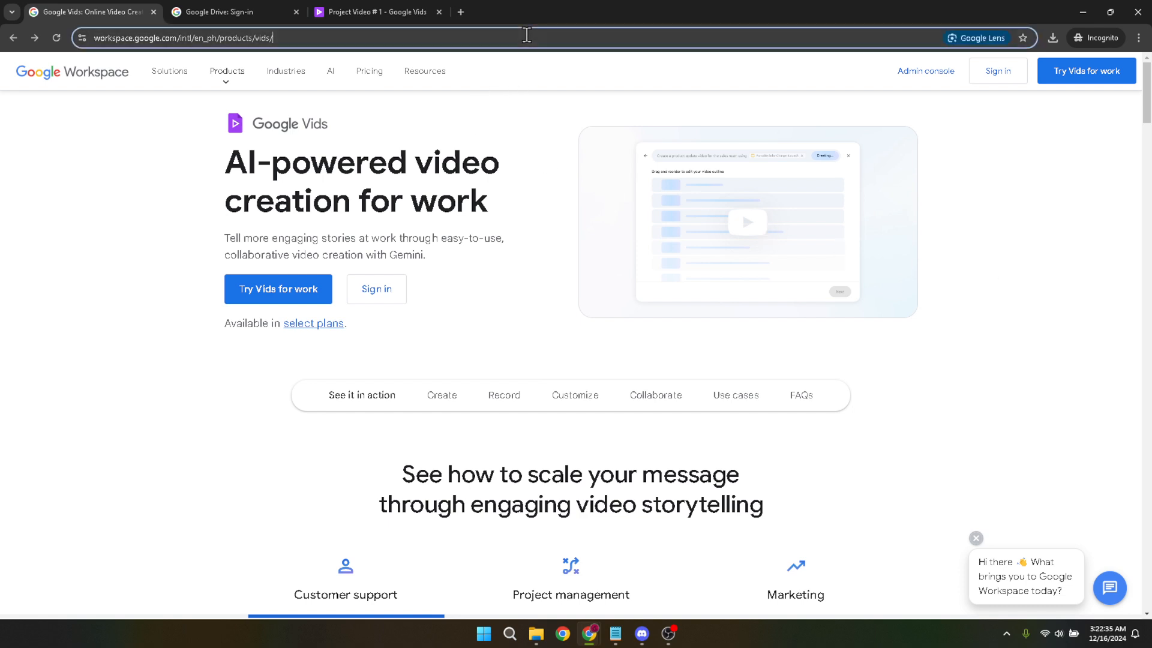
left_click(612, 70)
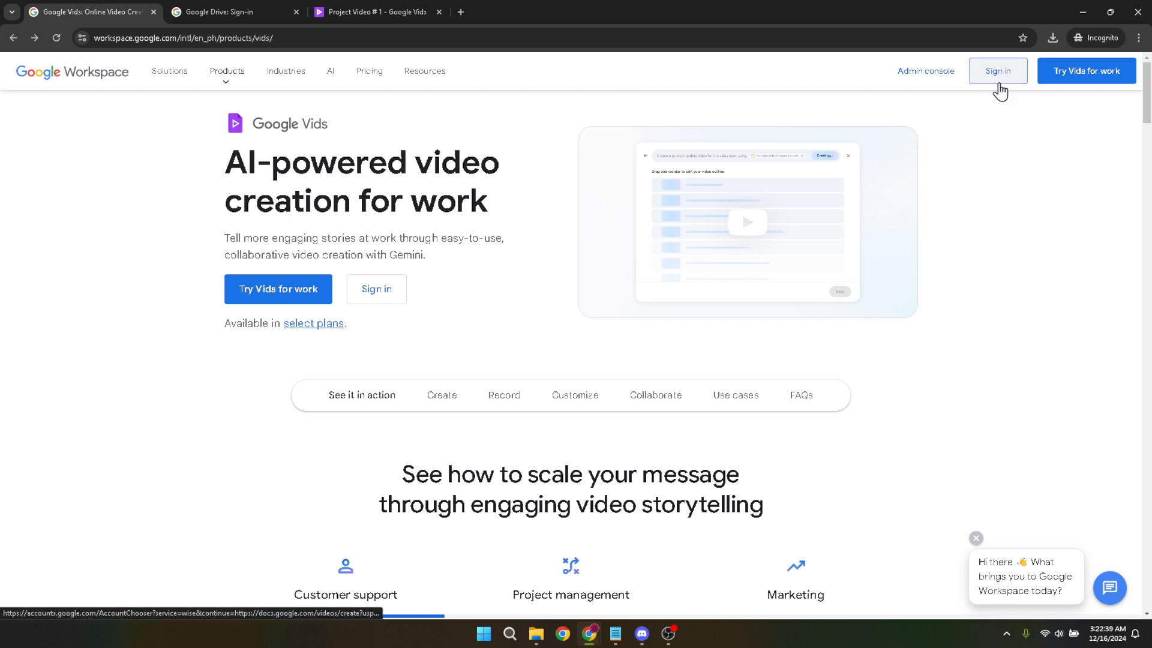
Switch to the open Google Vids project Project Video # 1.
left_click(263, 24)
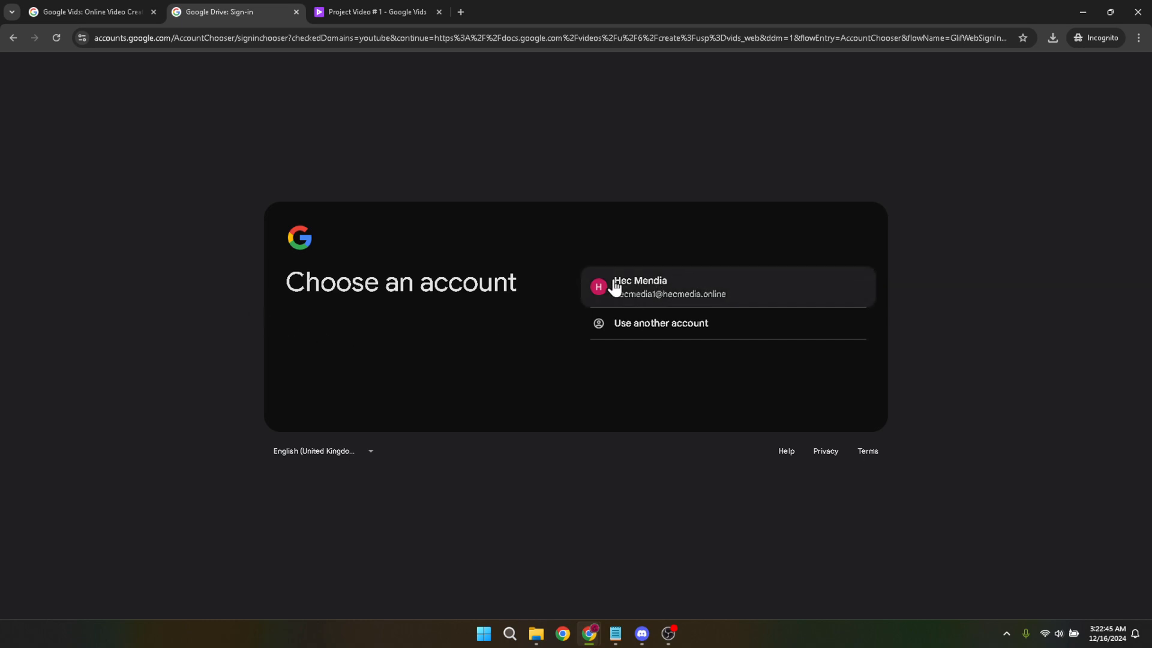
left_click(354, 11)
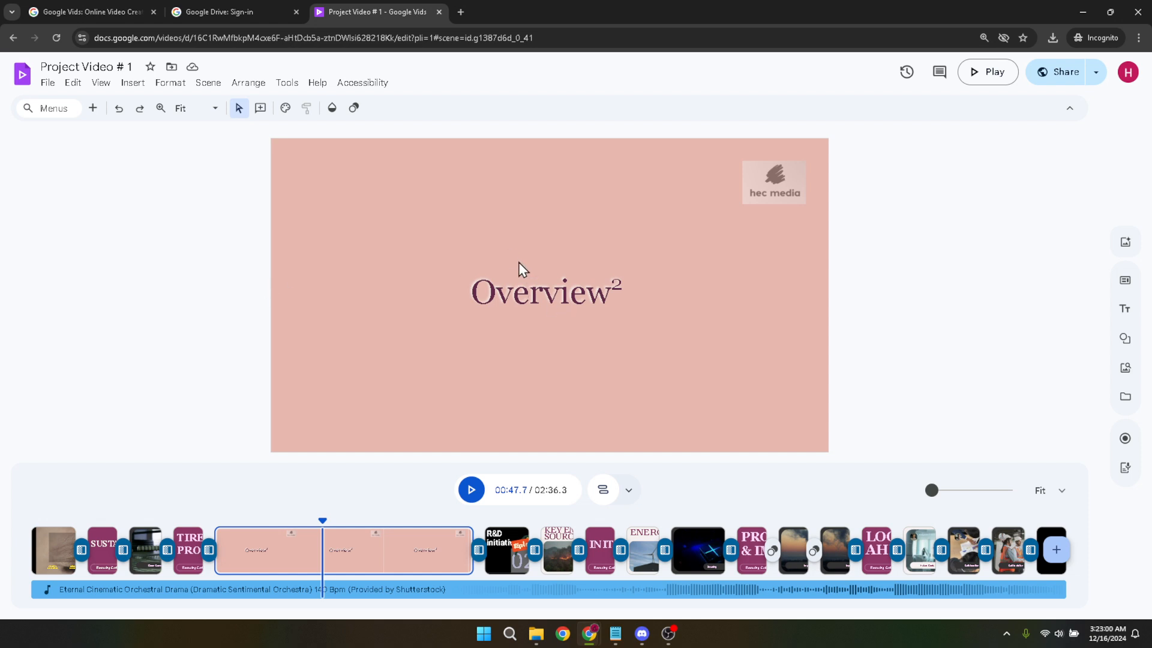
Replace the whole Overview heading text in the current scene with H2O.
left_click(560, 295)
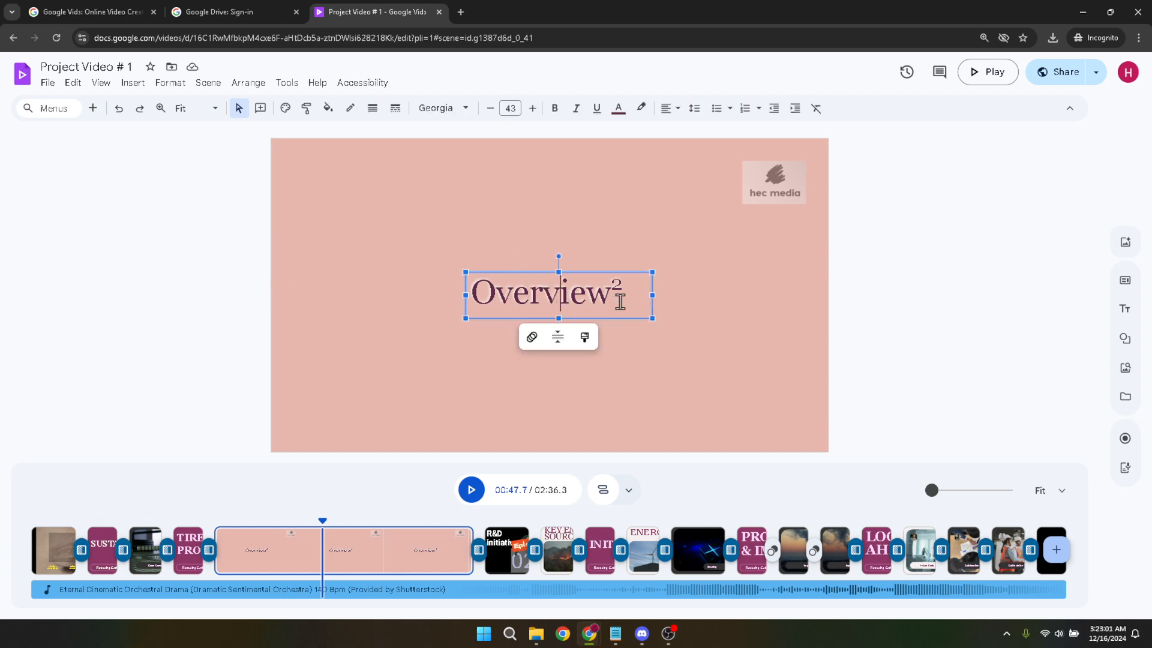
left_click_drag(615, 282, 625, 287)
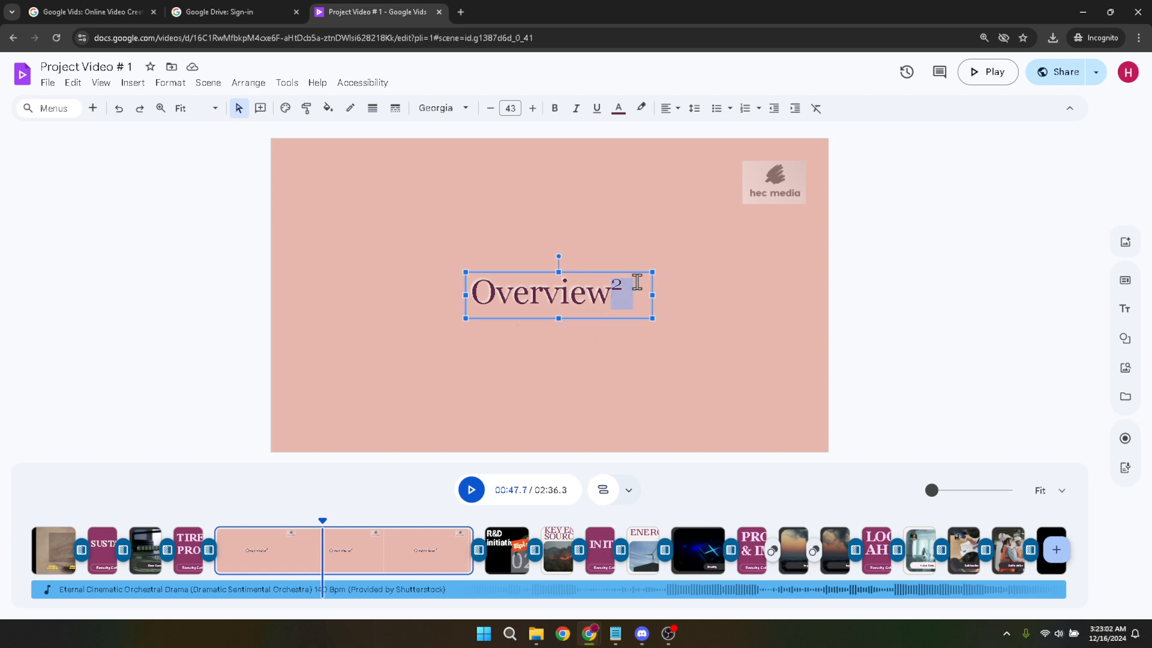
left_click(626, 288)
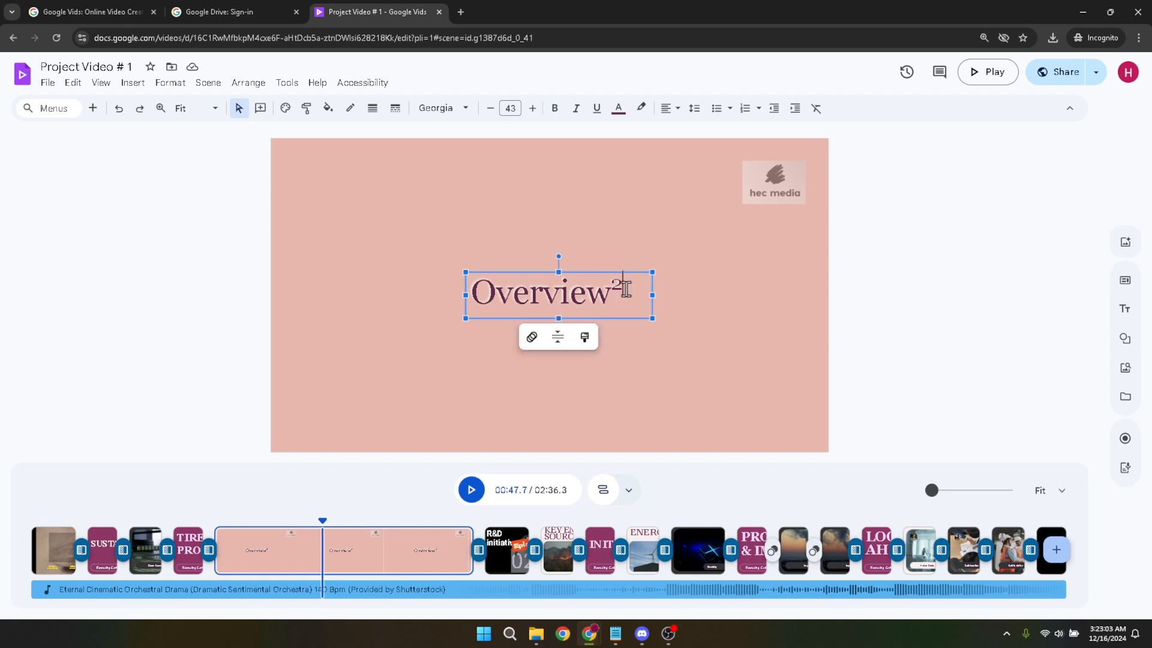
left_click_drag(626, 287, 448, 296)
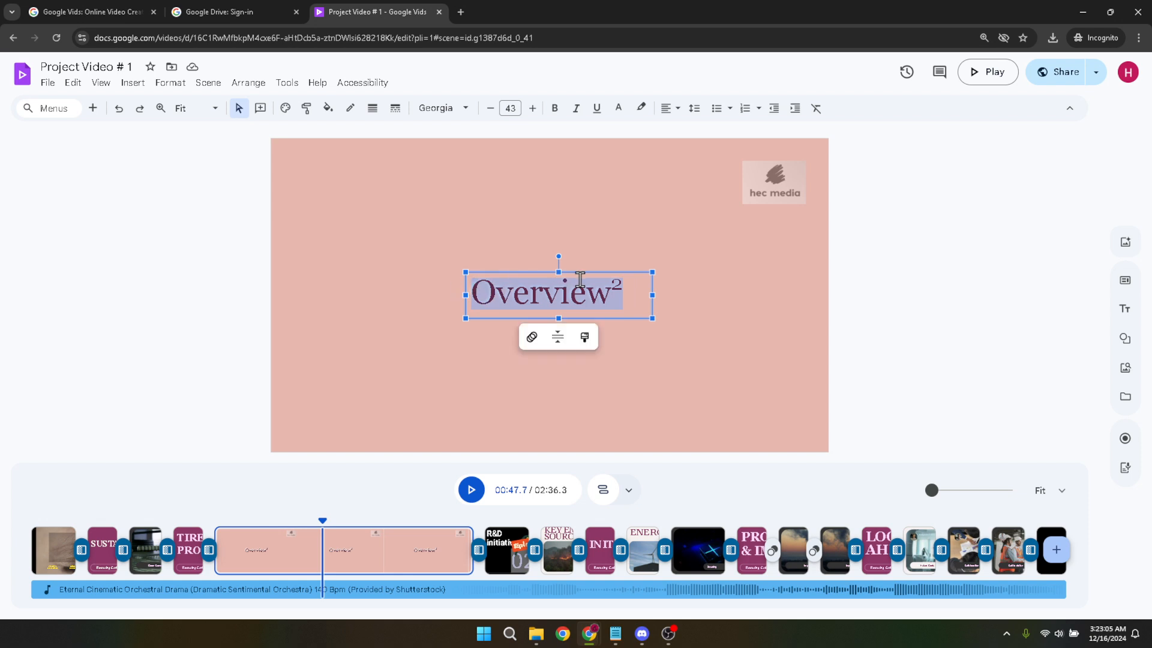
type("H2O")
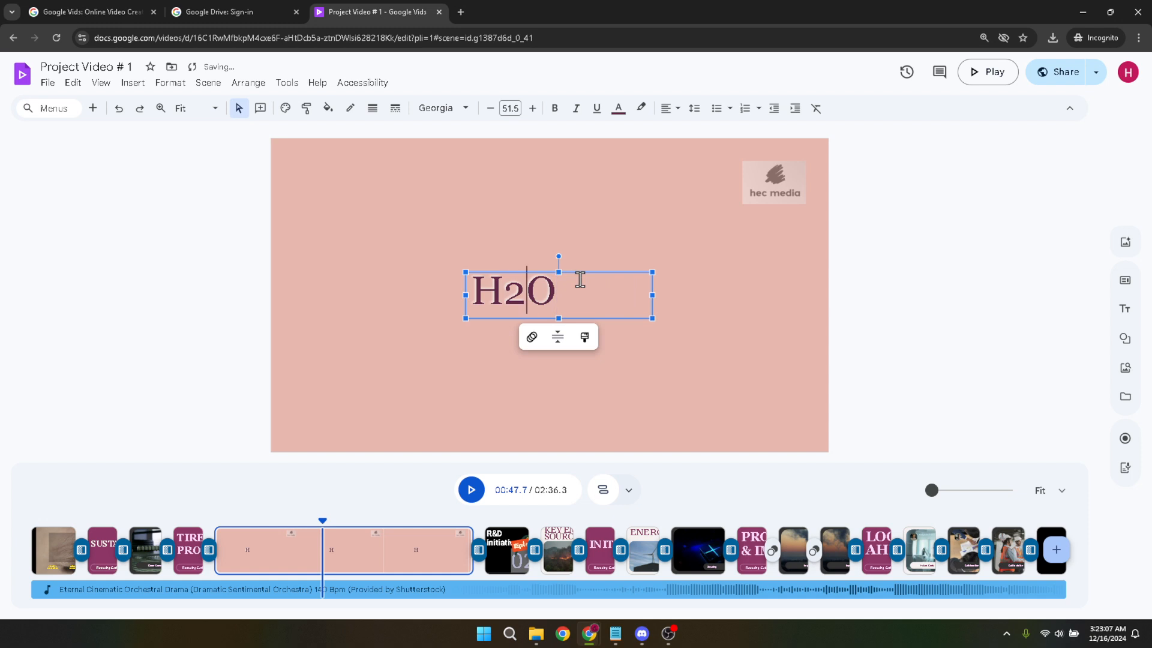
Format the 2 in the H2O heading as subscript.
key("shift+Left")
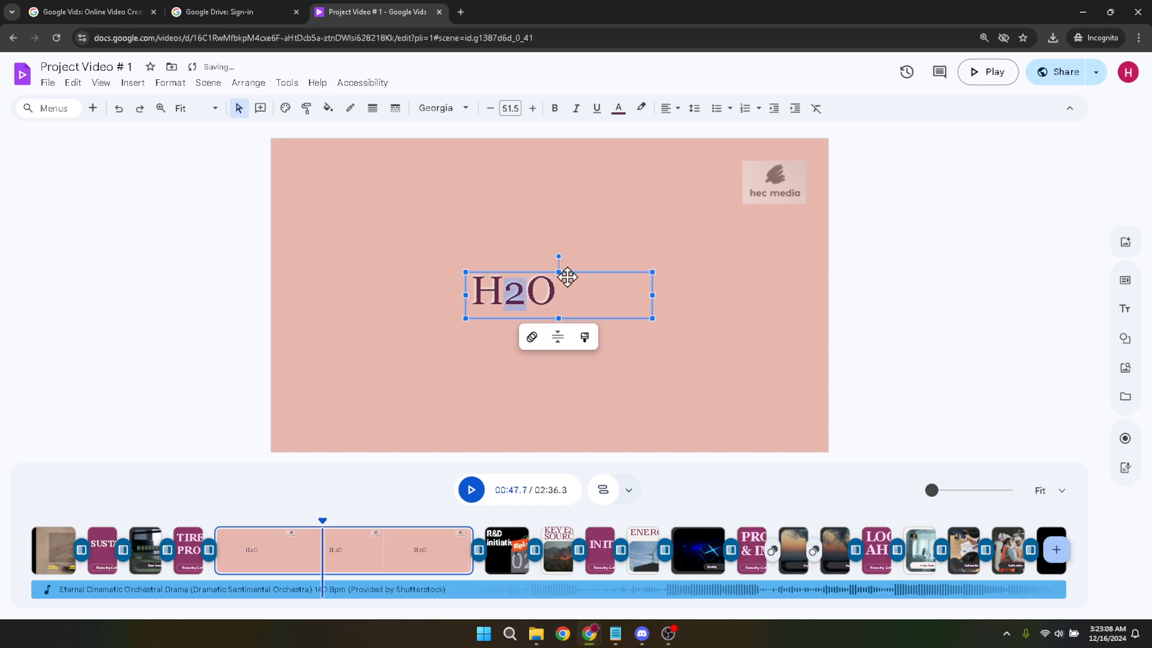
left_click(165, 89)
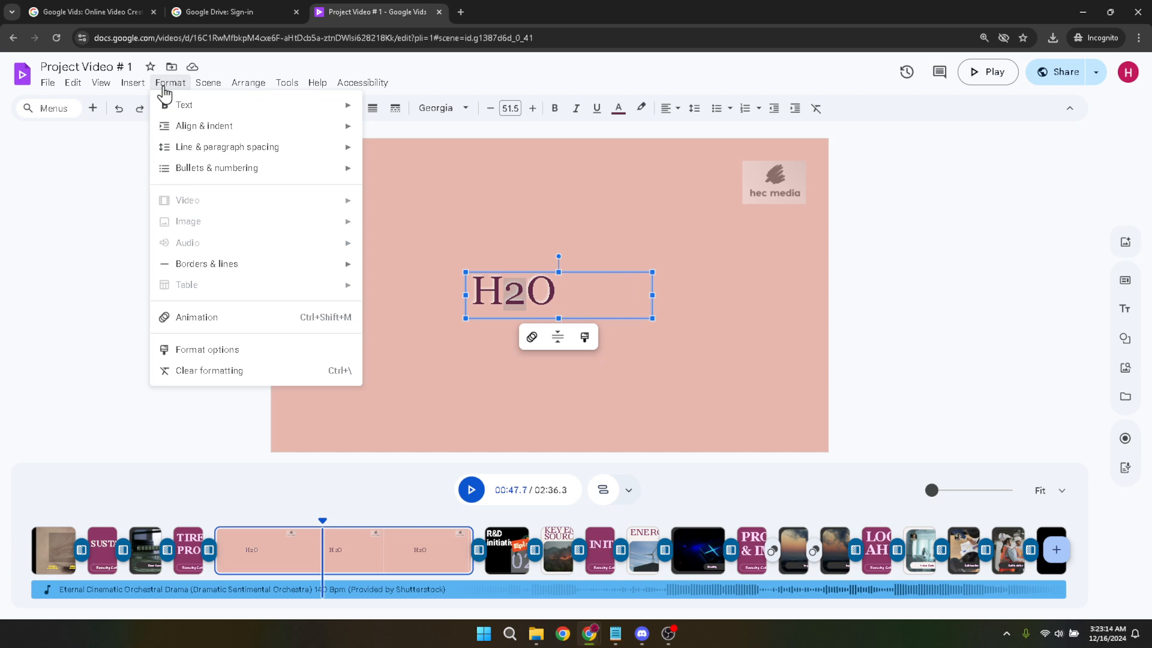
mouse_move(177, 105)
mouse_move(342, 107)
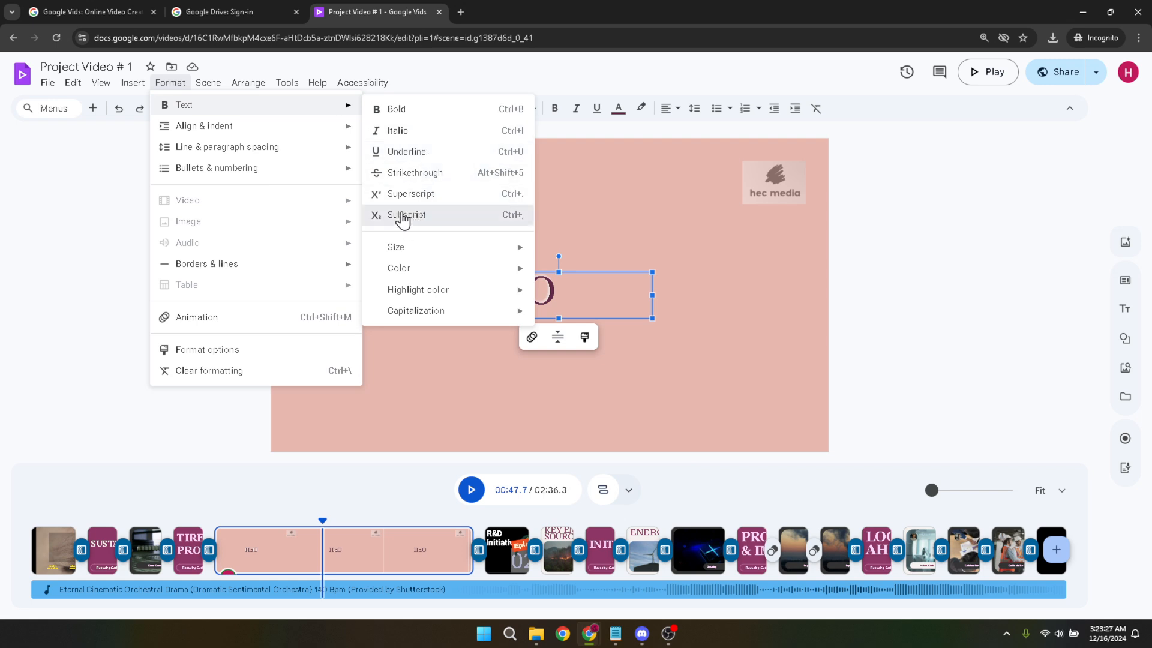
left_click(403, 216)
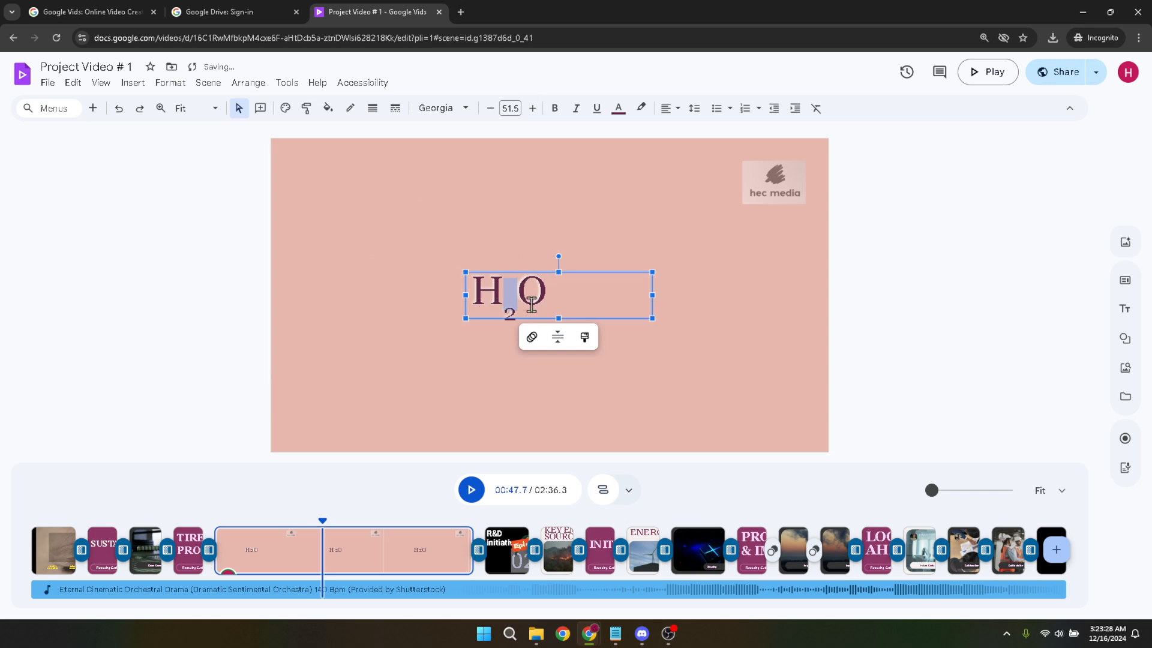
left_click(585, 299)
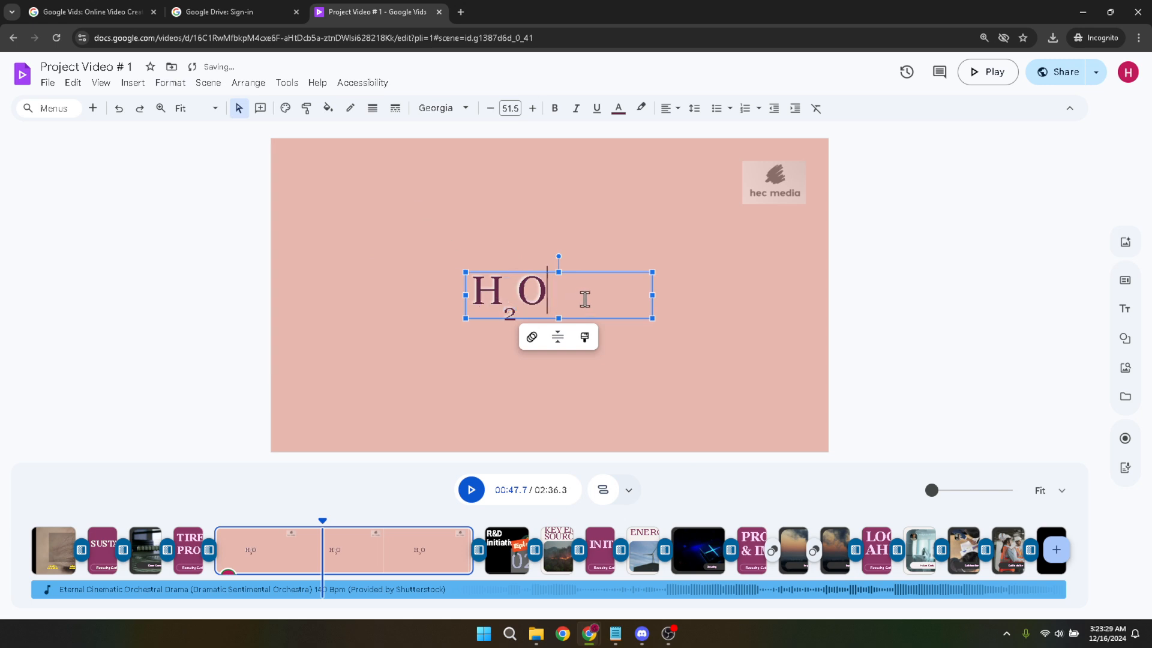
Narrow the H2O text box slightly and move it up and to the right, so the text sits near the scene's horizontal centre.
left_click(649, 296)
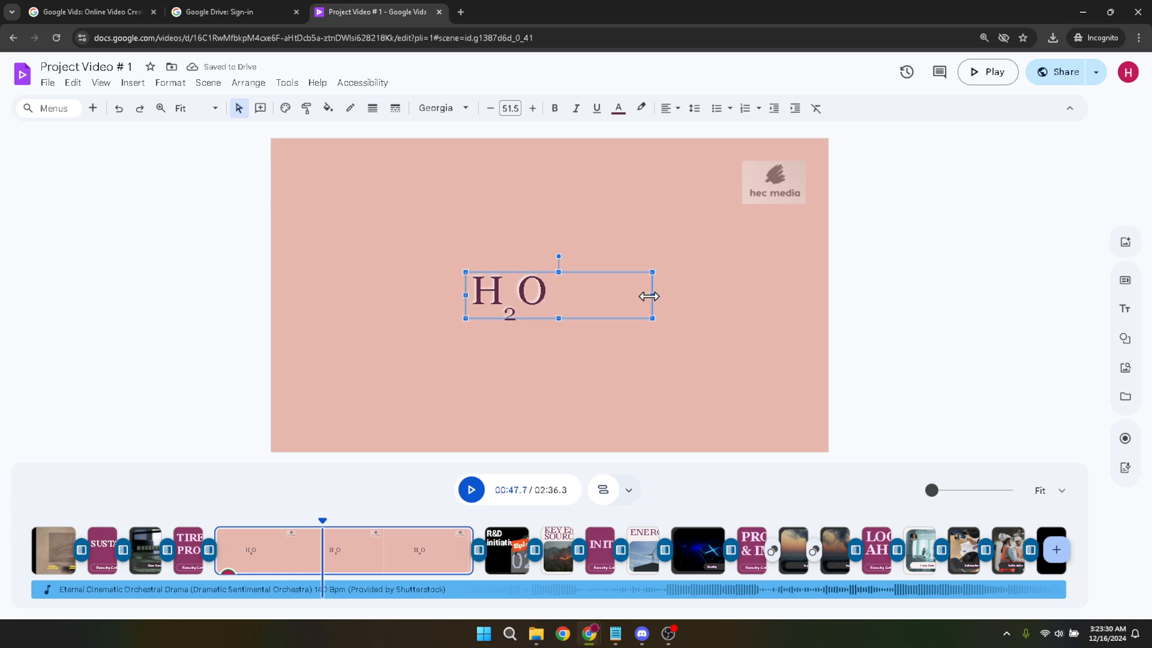
mouse_move(648, 296)
left_mouse_down()
mouse_move(568, 298)
mouse_move(648, 299)
left_mouse_up()
left_click(733, 362)
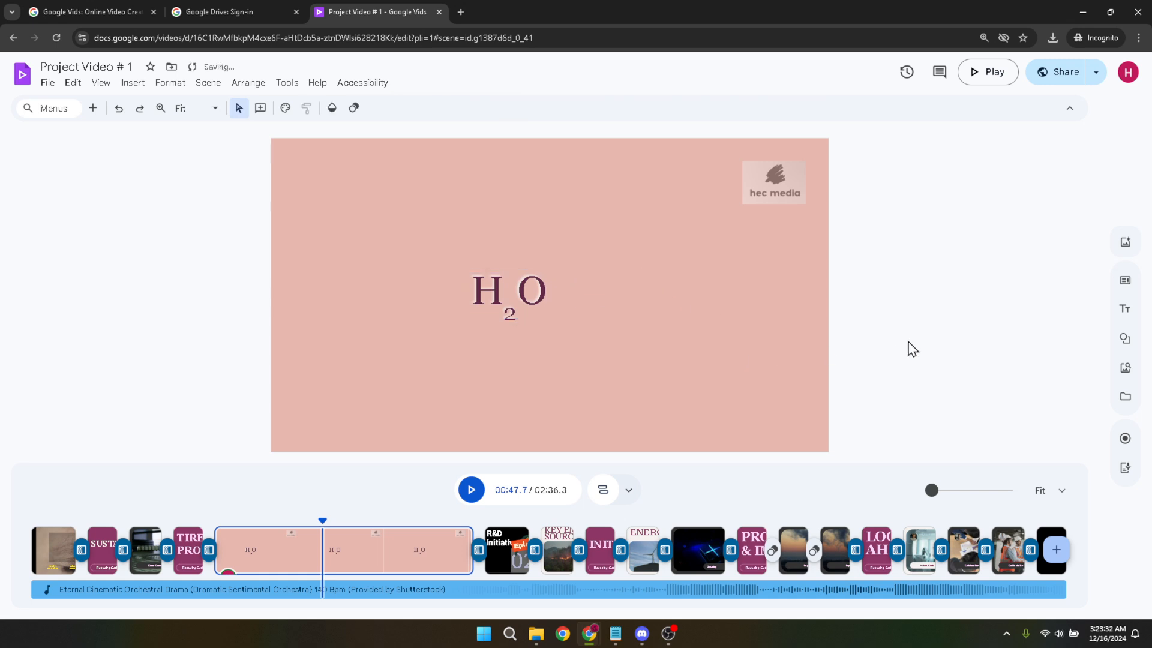
left_click(532, 275)
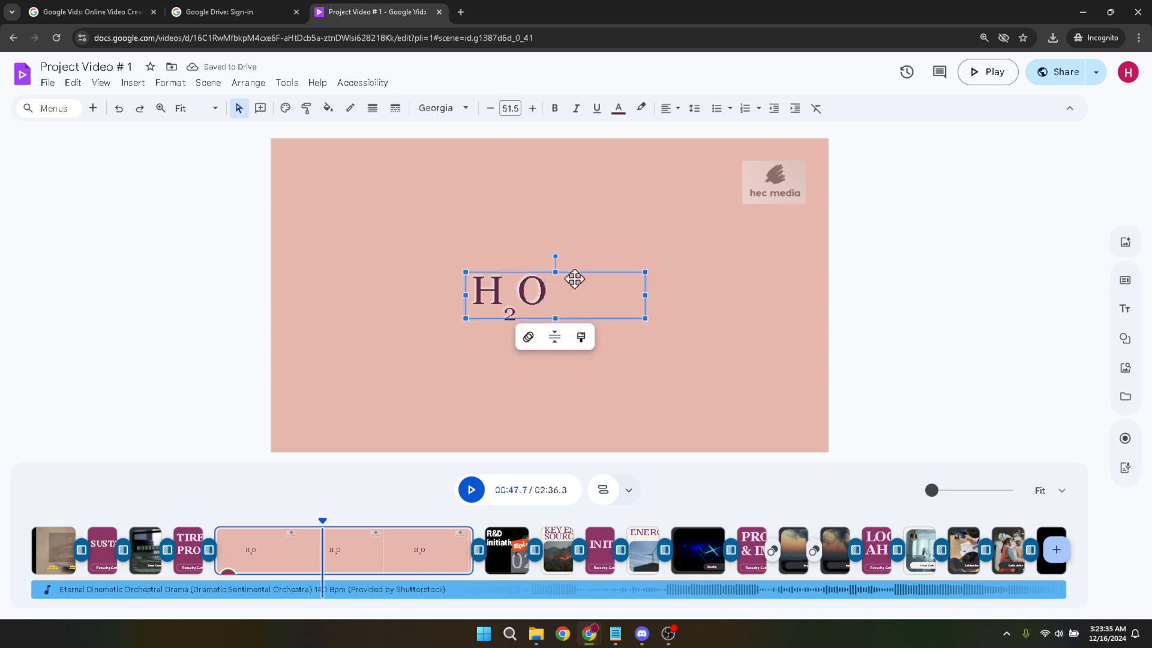
left_click_drag(587, 275, 610, 262)
left_click(932, 335)
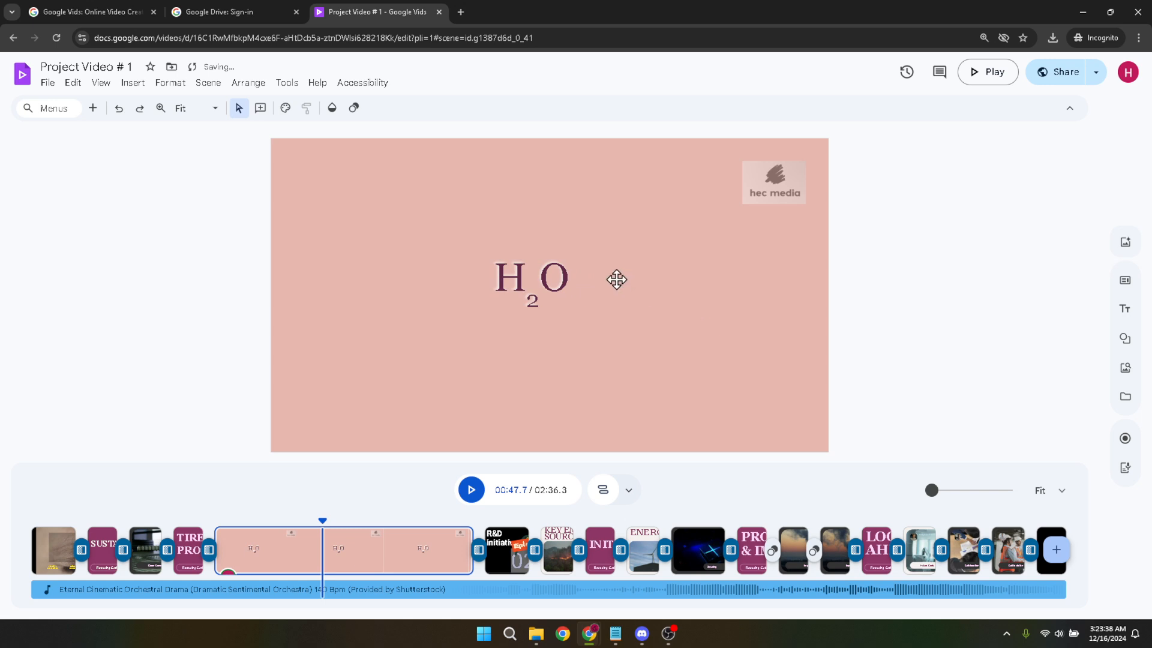
left_click(551, 266)
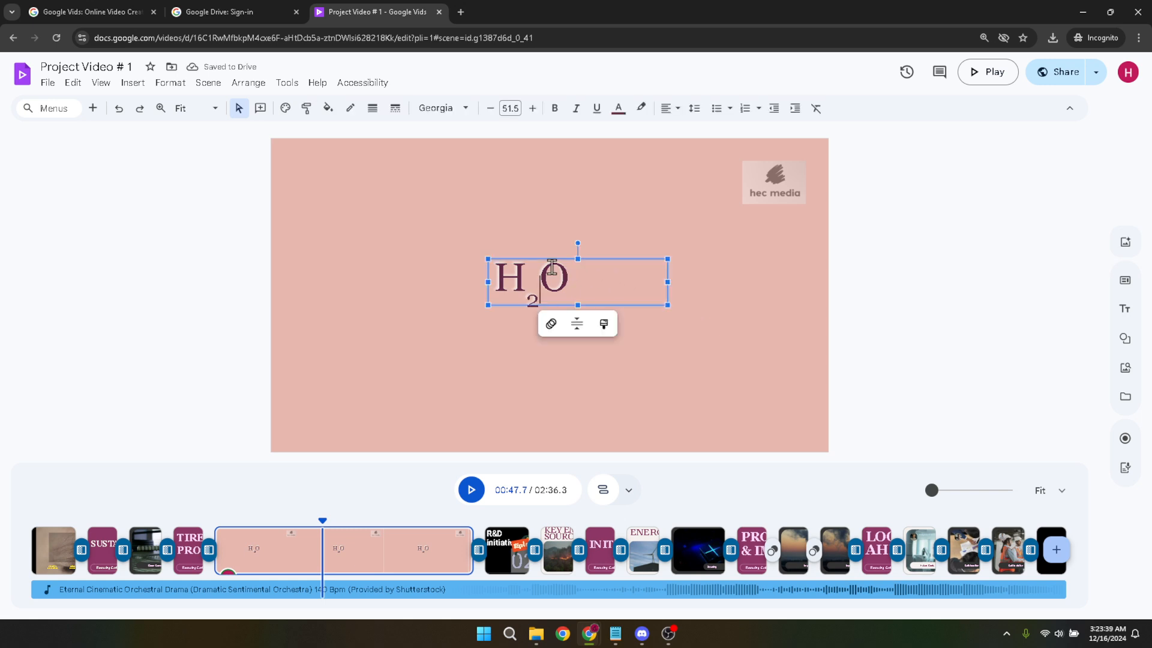
left_click_drag(599, 258, 627, 260)
left_click(951, 316)
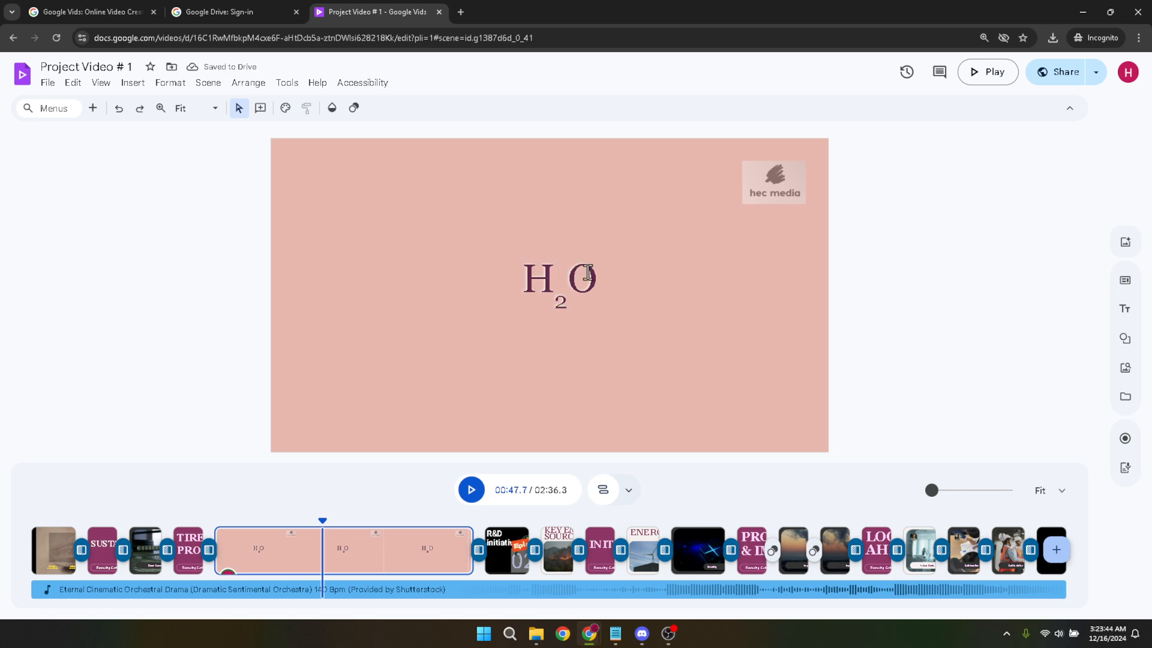
Narrow the H2O text box from its right edge until it fits closely around the text.
left_click(588, 273)
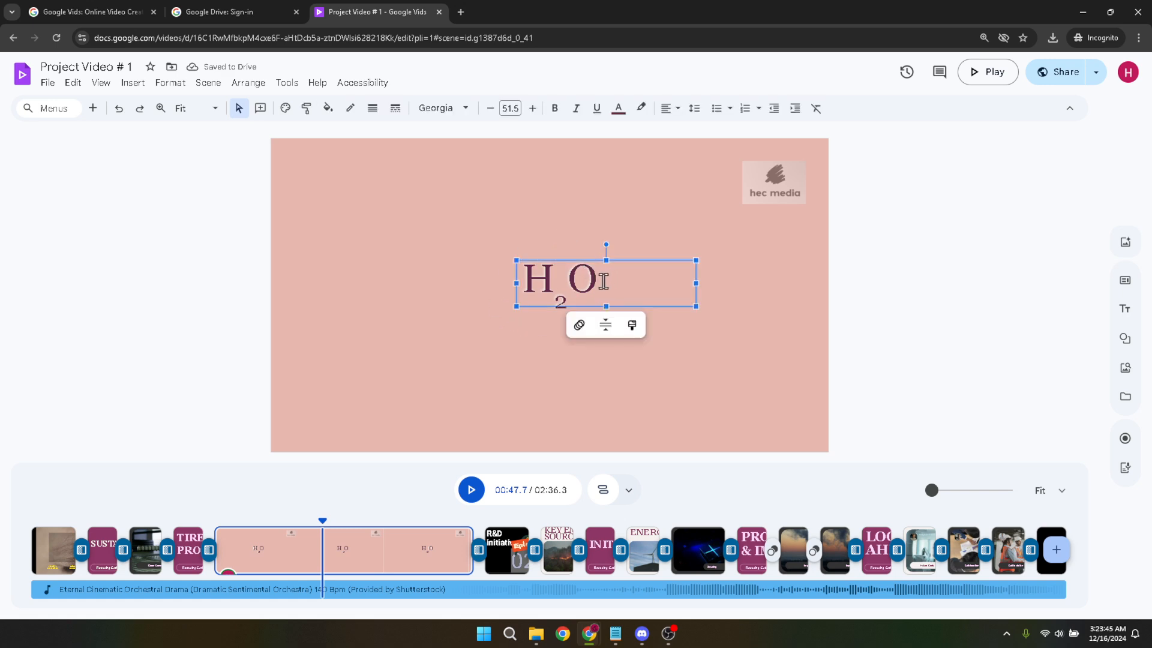
left_click_drag(608, 273, 687, 277)
left_click_drag(696, 282, 612, 286)
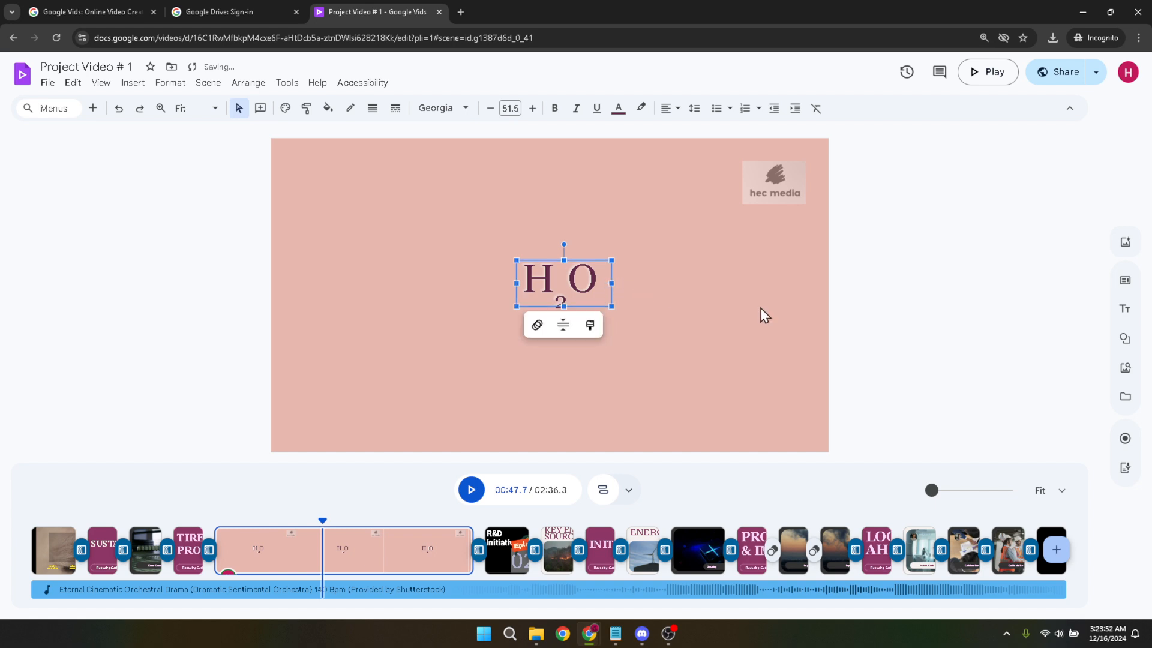
left_click(866, 317)
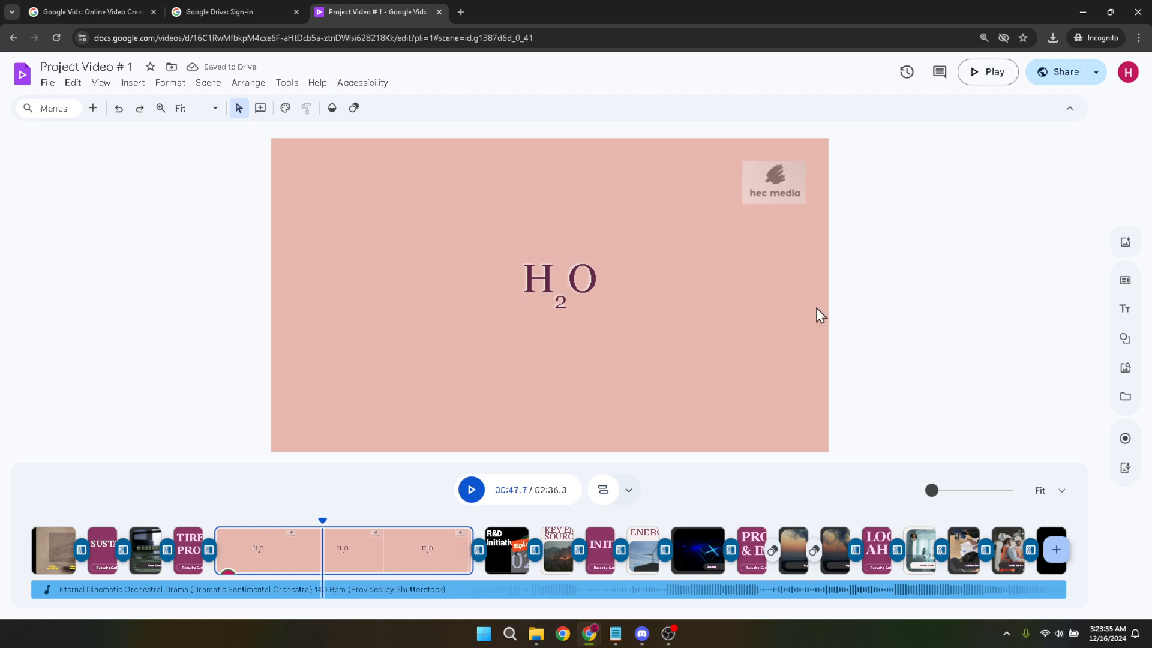
left_click(569, 288)
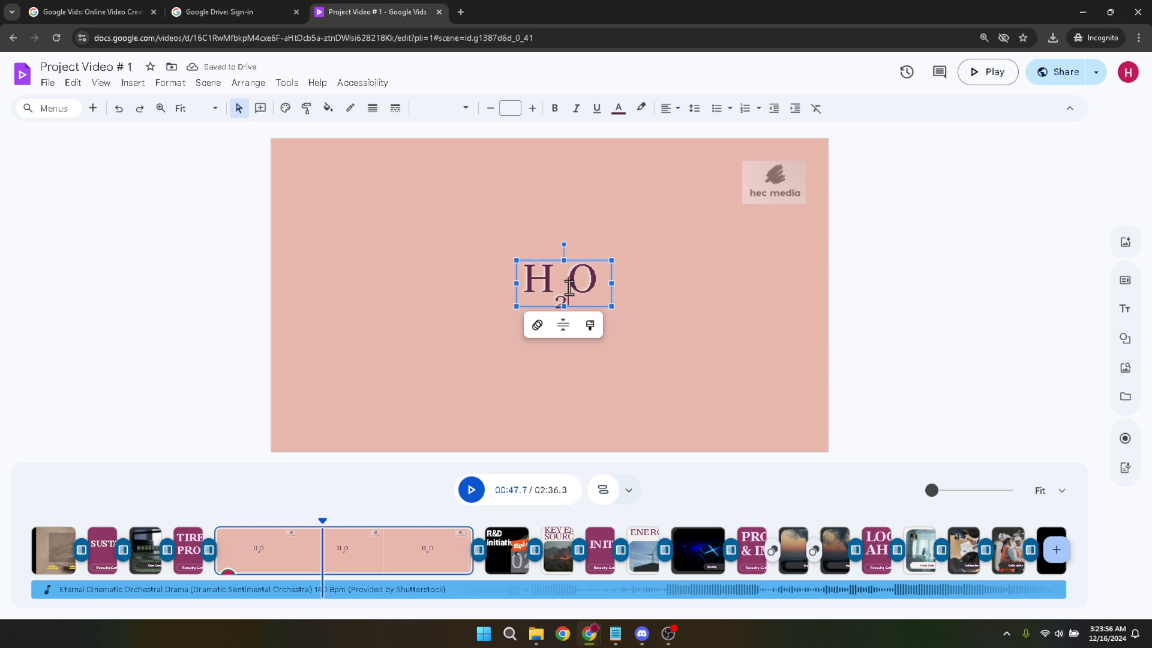
left_click_drag(569, 288, 551, 293)
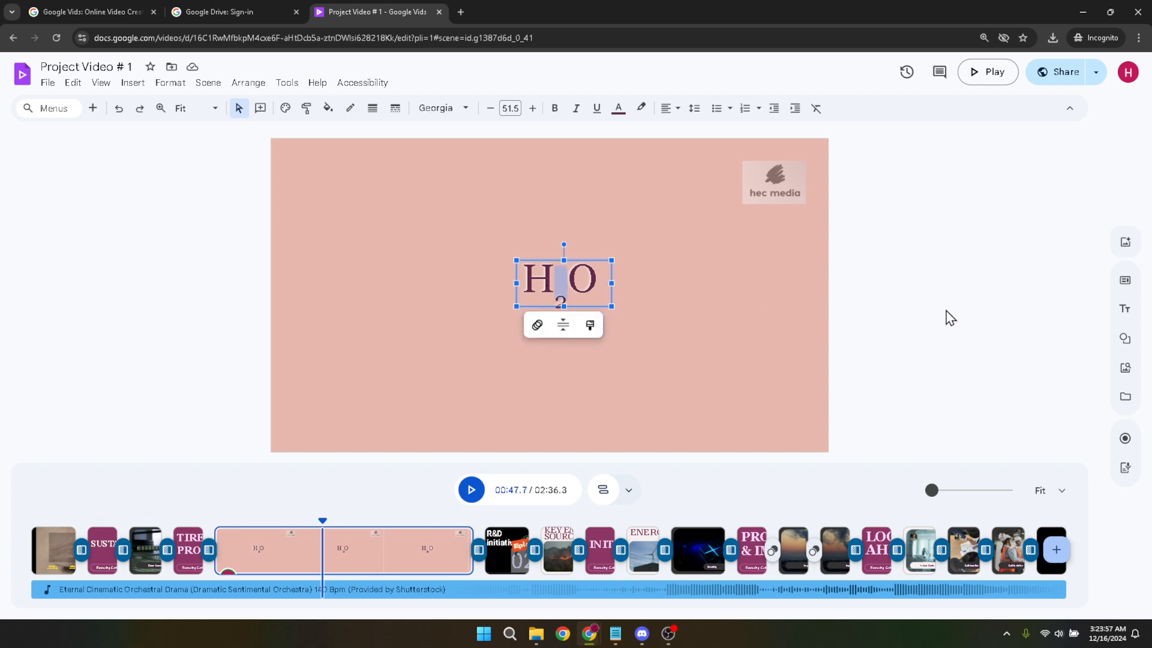
left_click(991, 322)
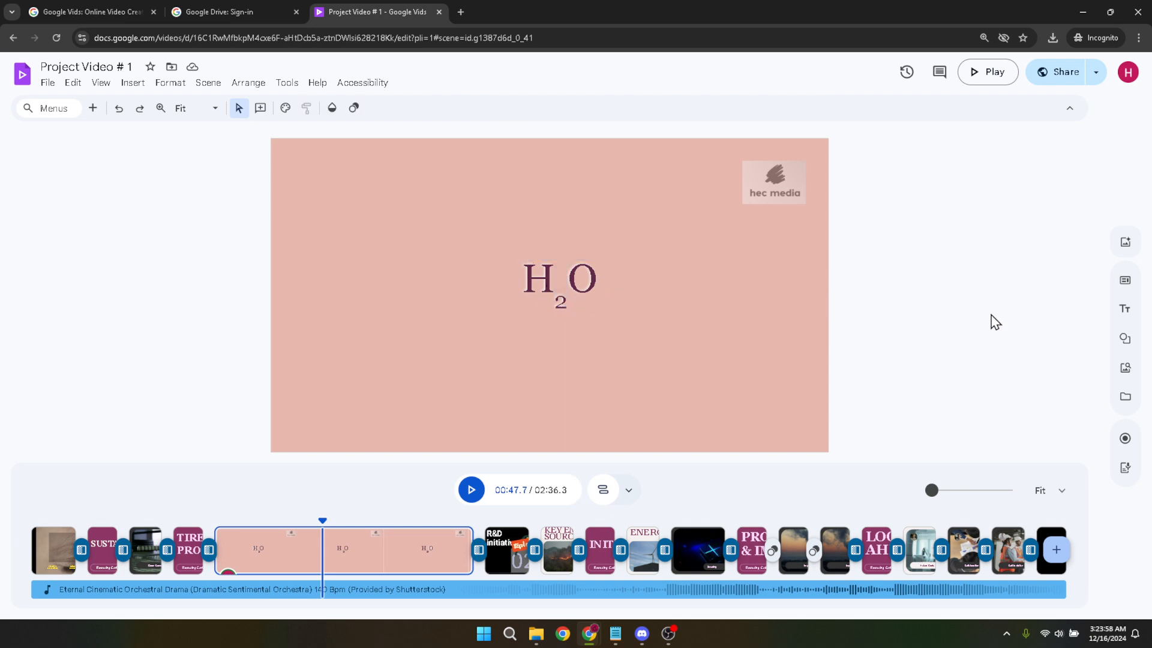